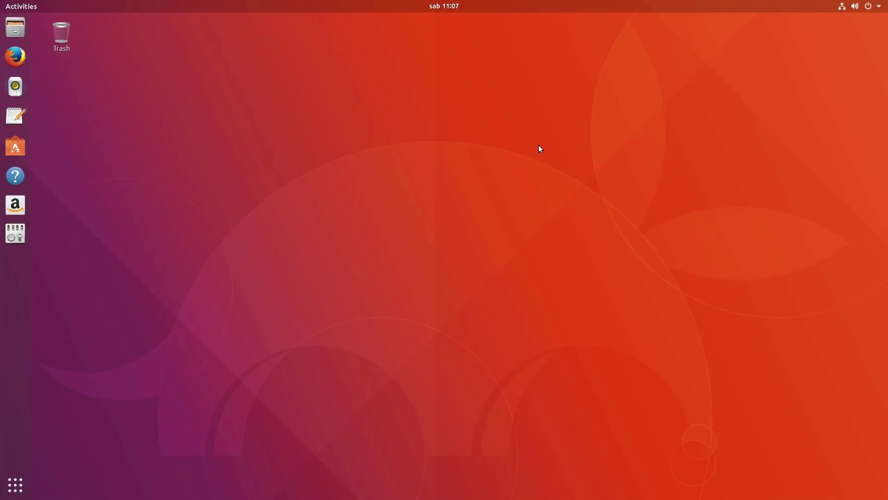
# Open GNOME Settings from the system menu and show the Details About page for Ubuntu 17.10
pyautogui.click(861, 6)
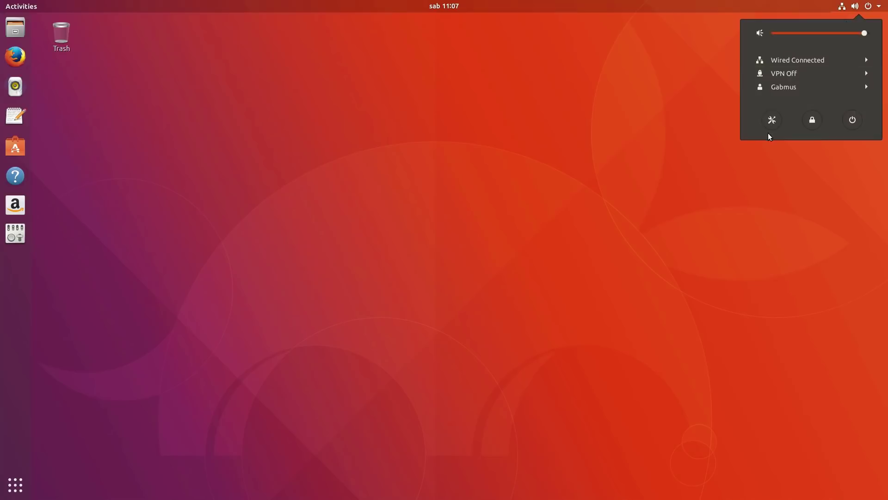
pyautogui.click(773, 120)
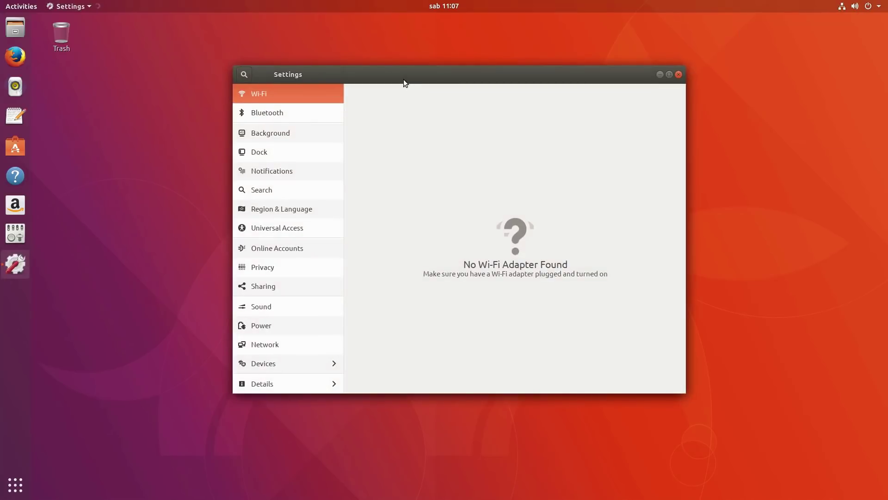
pyautogui.moveTo(367, 91); pyautogui.dragTo(331, 100)
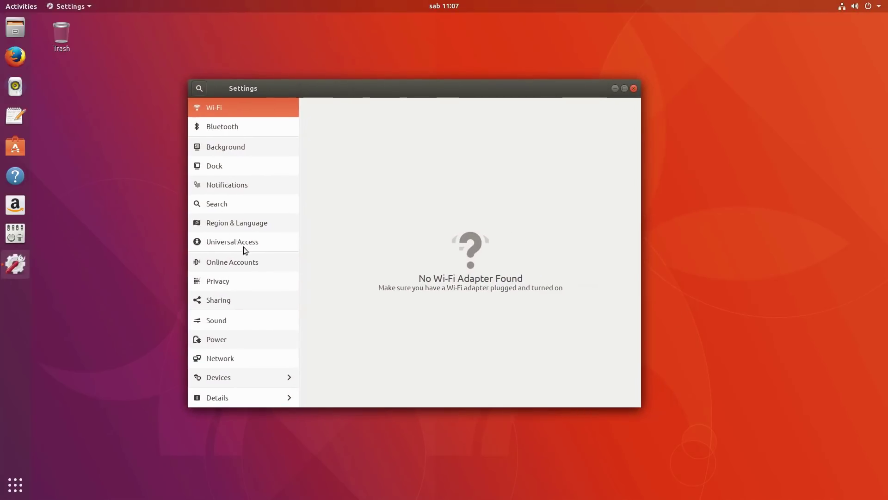
pyautogui.click(240, 397)
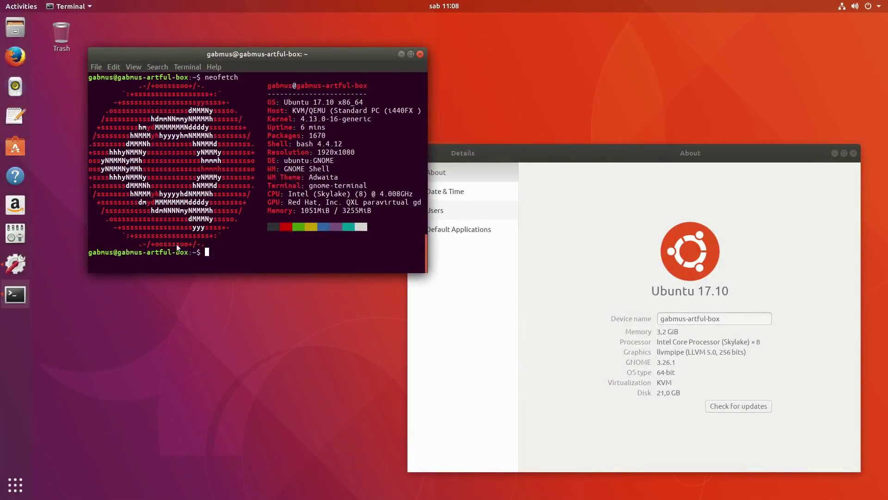
# Close the neofetch terminal and the Settings window, then launch Firefox on the Tech Pills site
pyautogui.hotkey('ctrl', 'd')
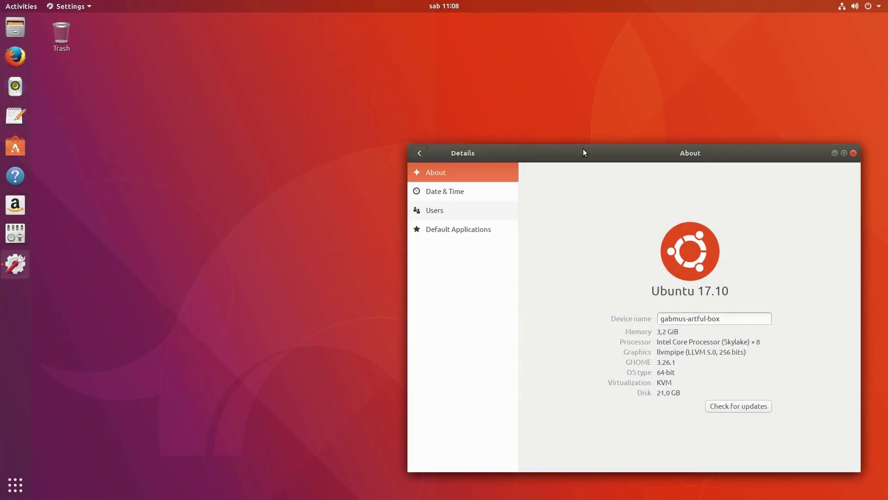
pyautogui.click(852, 153)
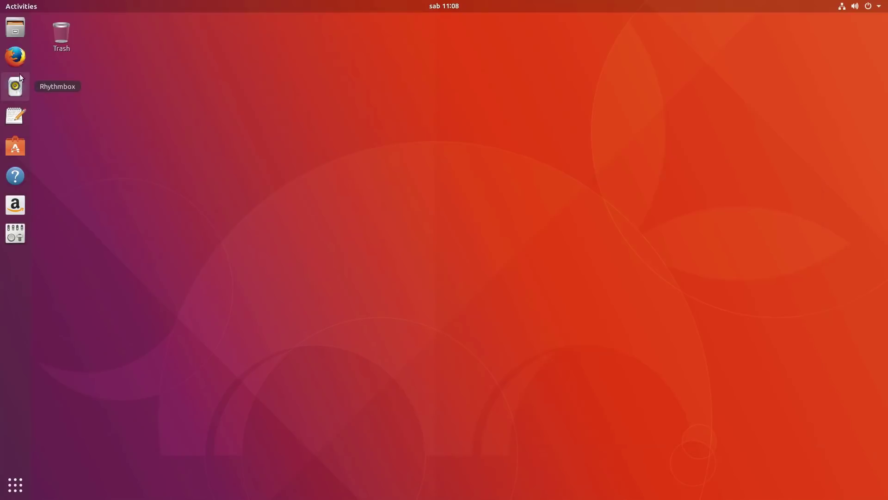
pyautogui.click(16, 56)
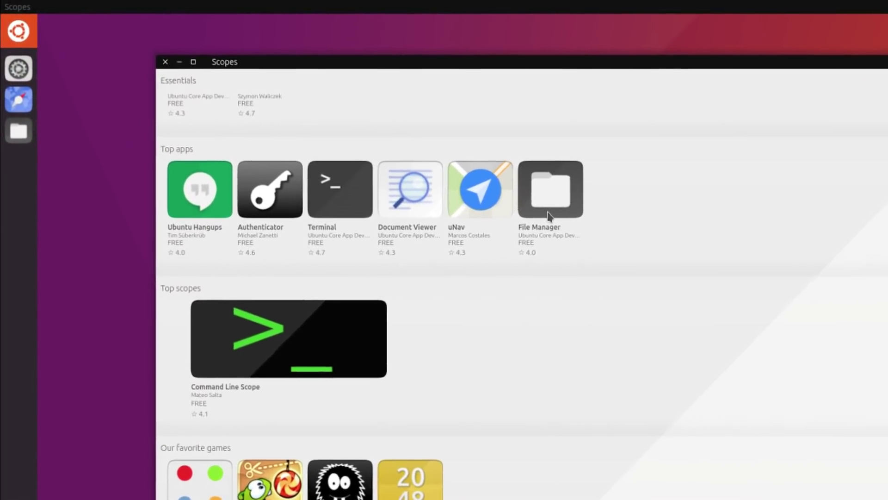
pyautogui.hotkey('alt', 'Tab')
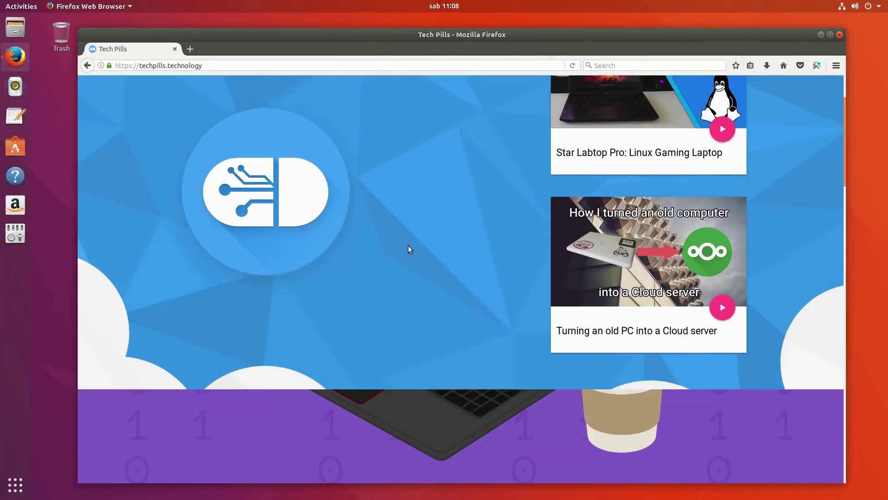
pyautogui.scroll(-6, 408, 245)
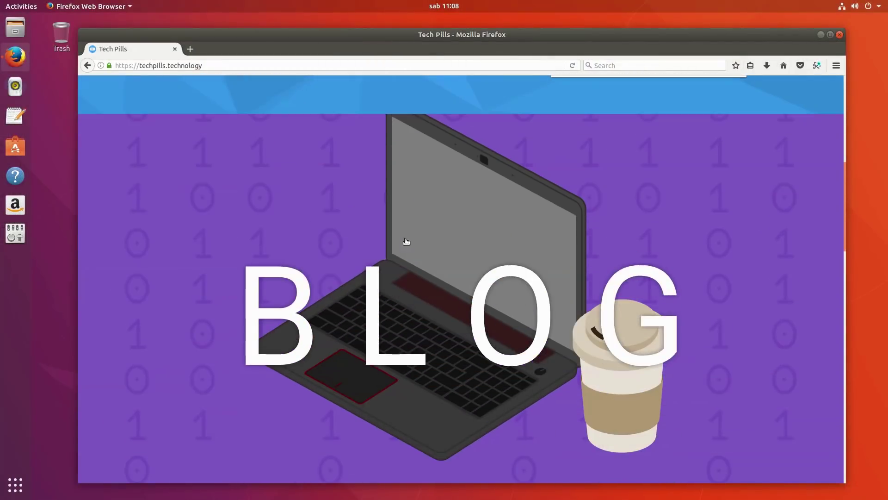
pyautogui.scroll(-6, 406, 240)
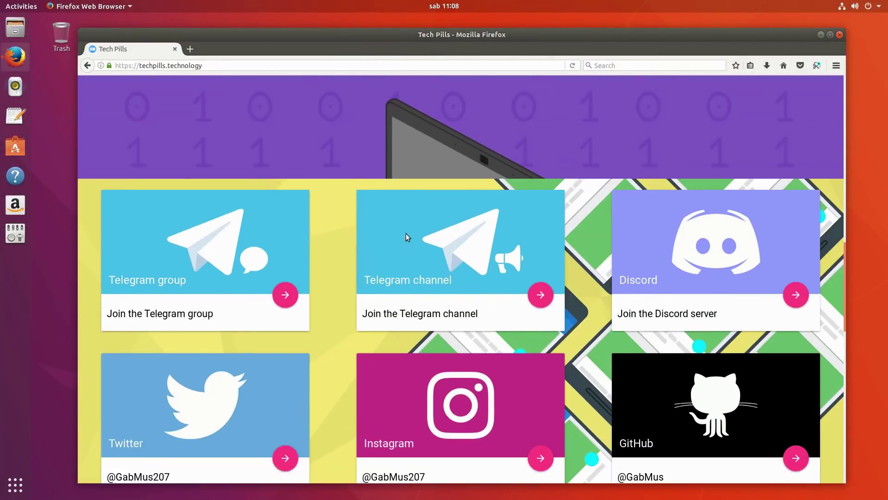
pyautogui.scroll(4, 408, 237)
pyautogui.scroll(8, 407, 237)
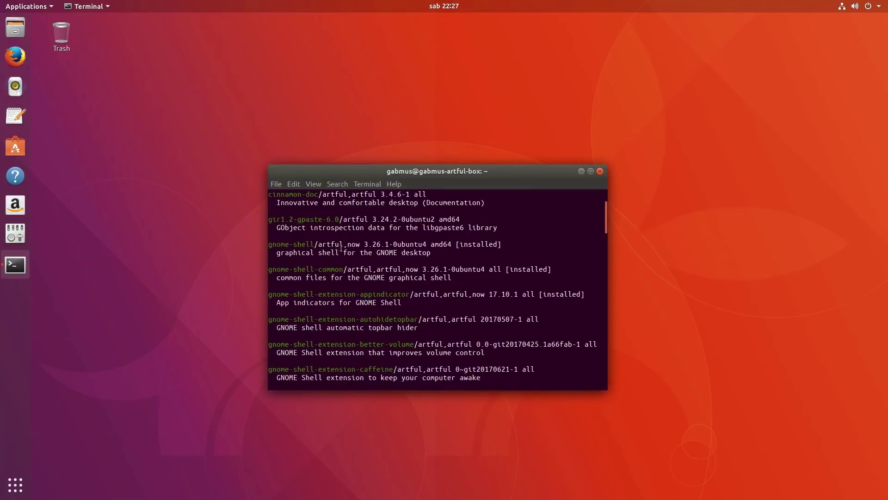
# Highlight the gnome-shell version and scroll through the GNOME Shell extension package list
pyautogui.moveTo(364, 243); pyautogui.dragTo(383, 244)
pyautogui.click(426, 253)
pyautogui.scroll(-15, 413, 271)
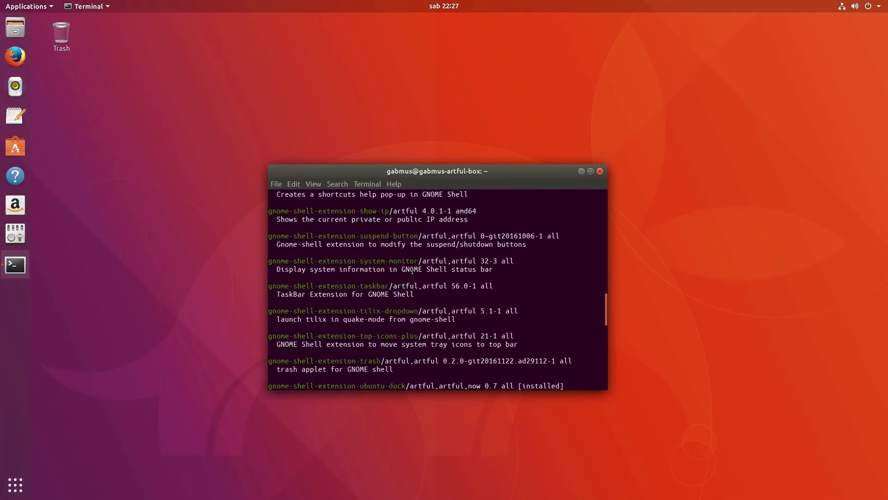
# Close the terminal, check the Files About dialog showing version 3.26.0, then close Files
pyautogui.click(601, 171)
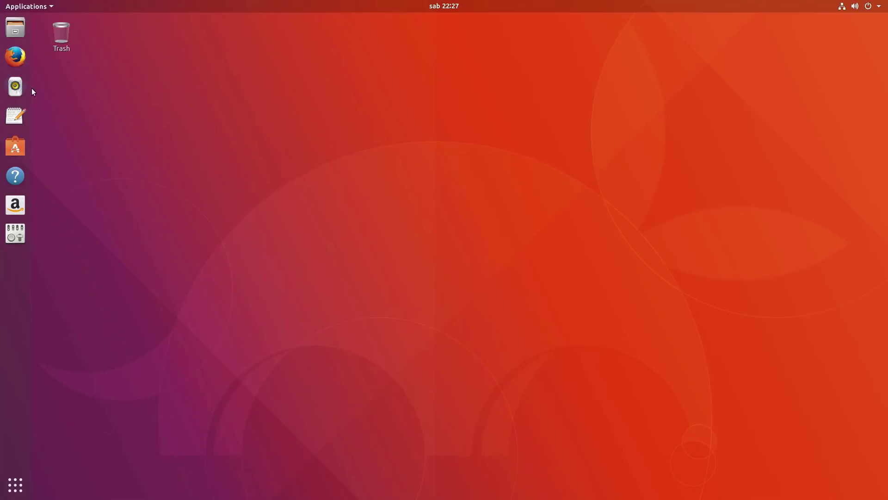
pyautogui.click(15, 27)
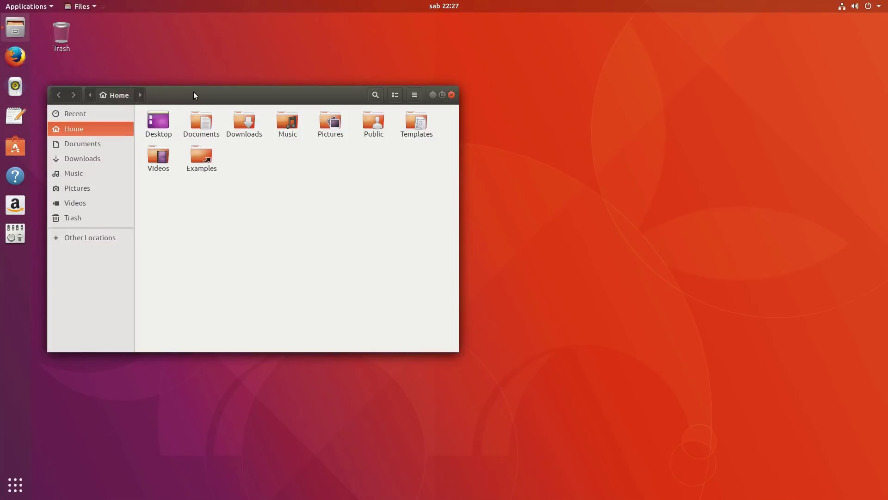
pyautogui.click(88, 8)
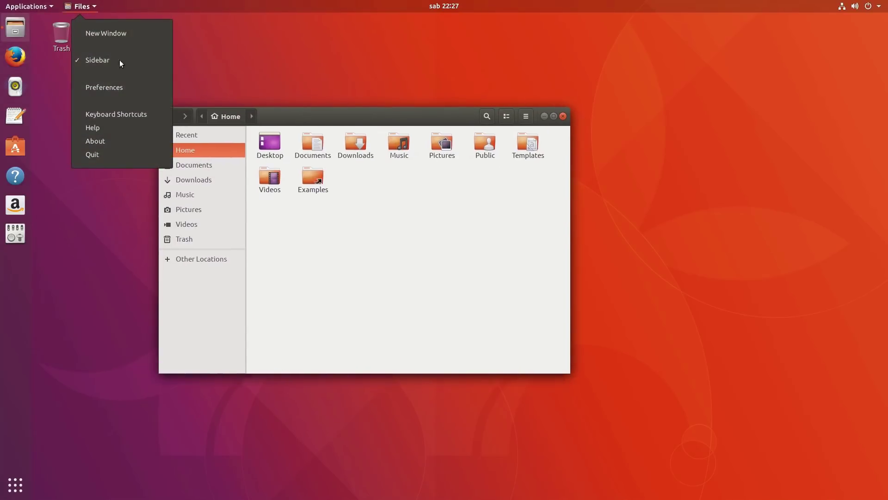
pyautogui.click(124, 137)
pyautogui.moveTo(358, 271); pyautogui.dragTo(375, 271)
pyautogui.click(402, 273)
pyautogui.click(454, 172)
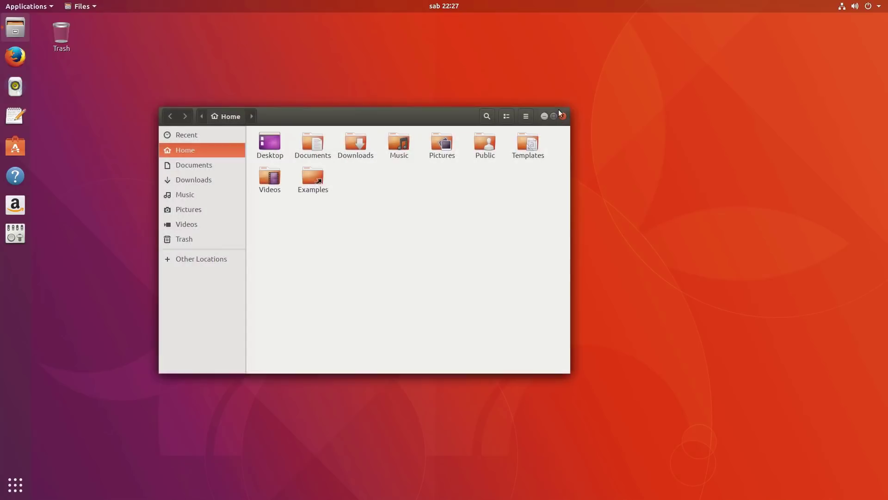
pyautogui.click(562, 116)
# Launch Ubuntu Software by searching 'sof' in the overview and view its About information
pyautogui.press('super')
pyautogui.write('sof')
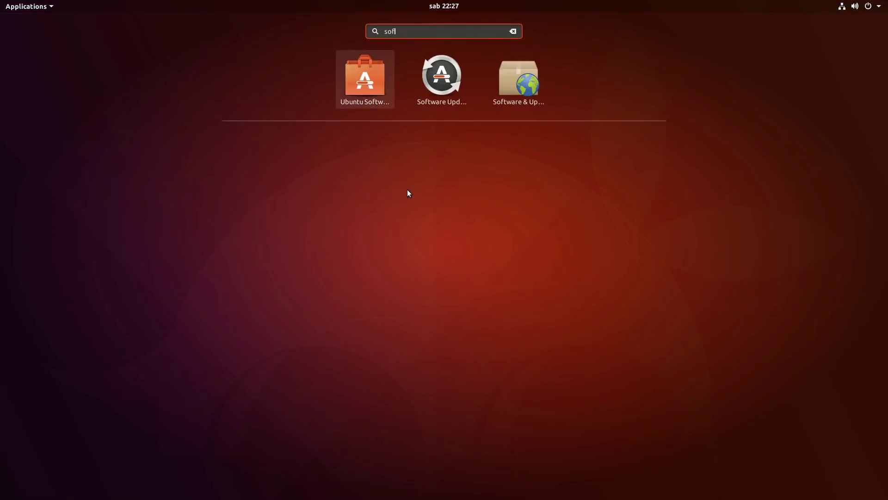
pyautogui.press('Return')
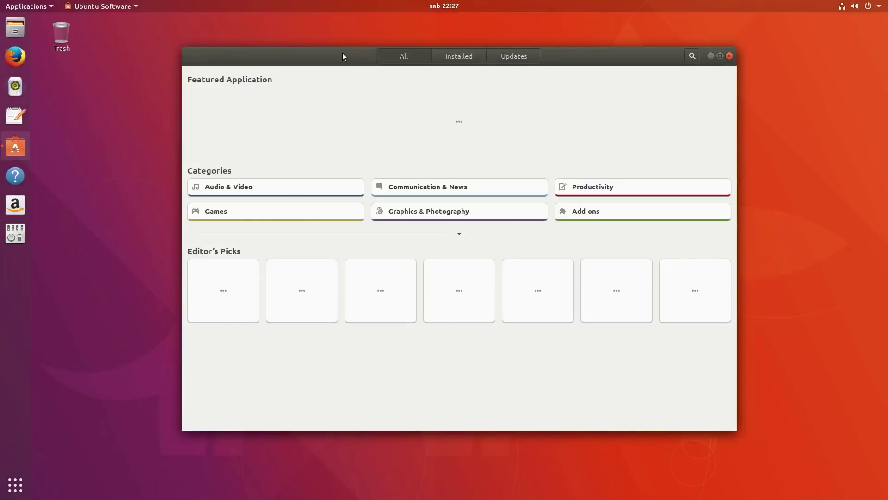
pyautogui.click(100, 6)
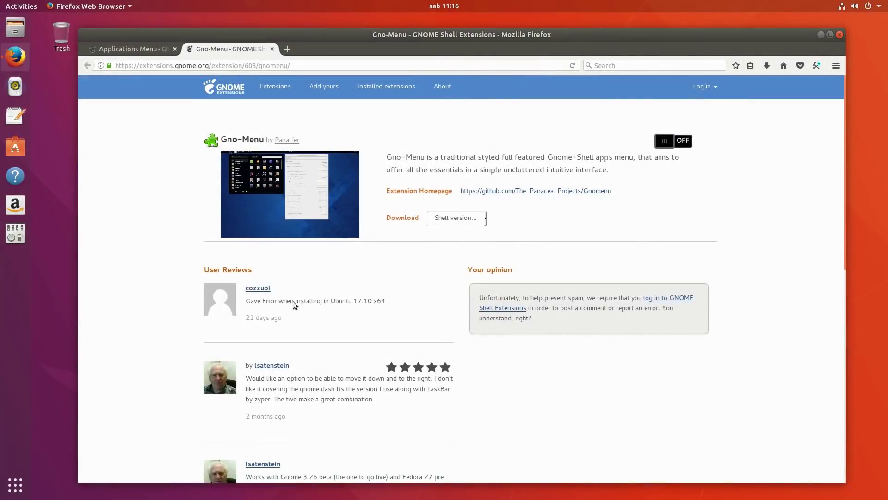
# Switch on and install the Gno-Menu extension, then view all applications in its overview
pyautogui.click(688, 144)
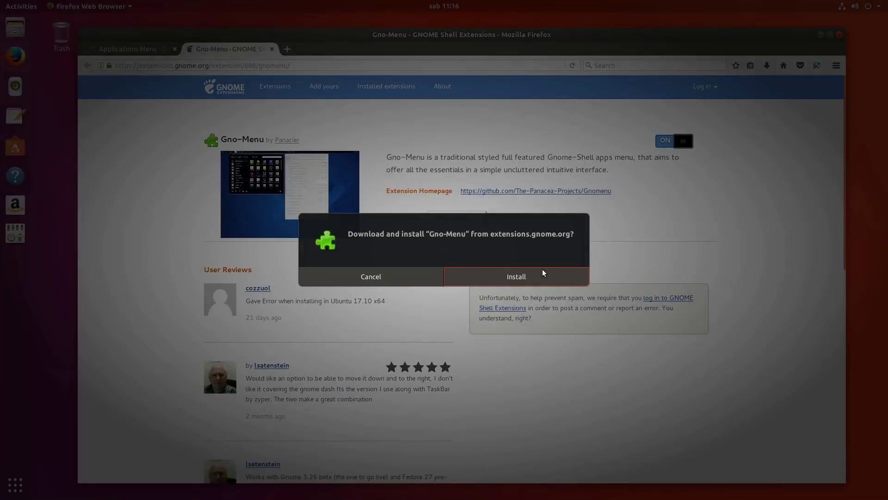
pyautogui.click(540, 277)
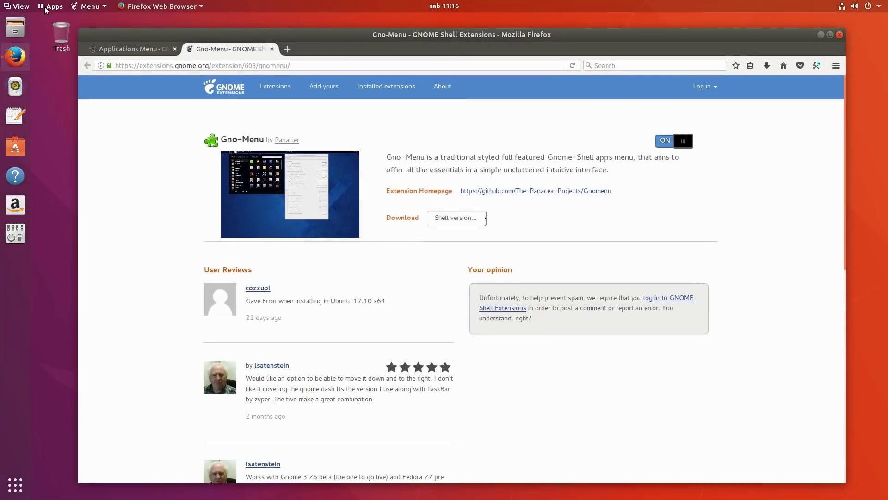
pyautogui.click(46, 8)
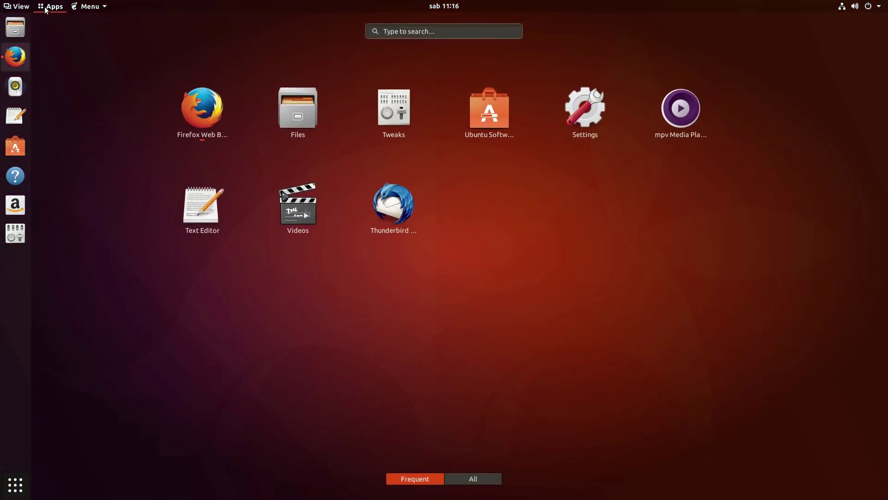
pyautogui.click(468, 479)
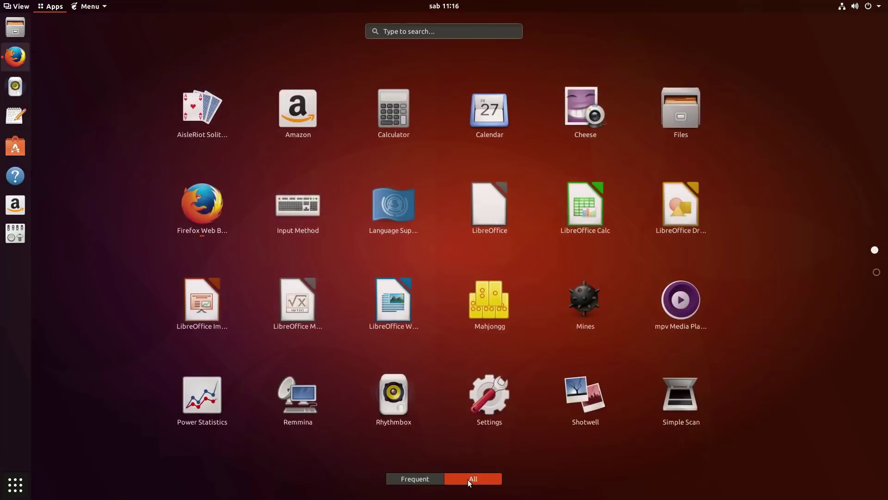
pyautogui.click(43, 7)
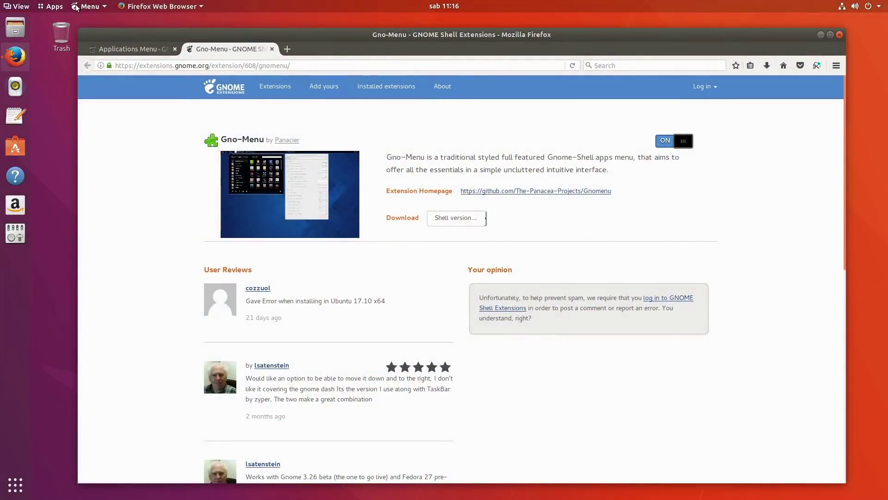
# Browse Gno-Menu categories such as Graphics and open the Gno-Menu Panel Settings
pyautogui.click(77, 8)
pyautogui.click(142, 57)
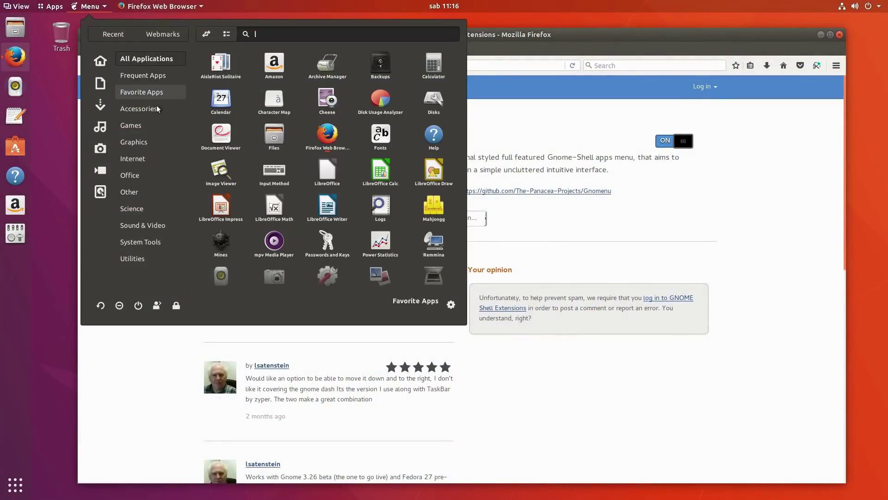
pyautogui.click(148, 141)
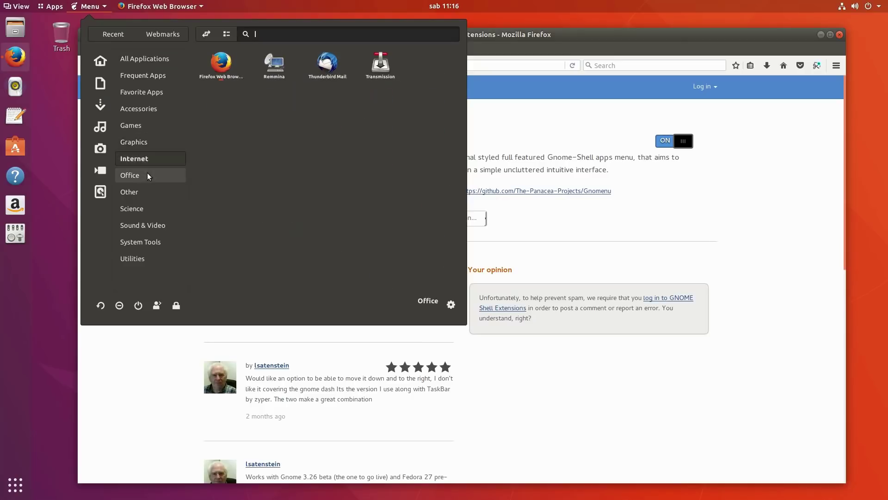
pyautogui.moveTo(139, 231)
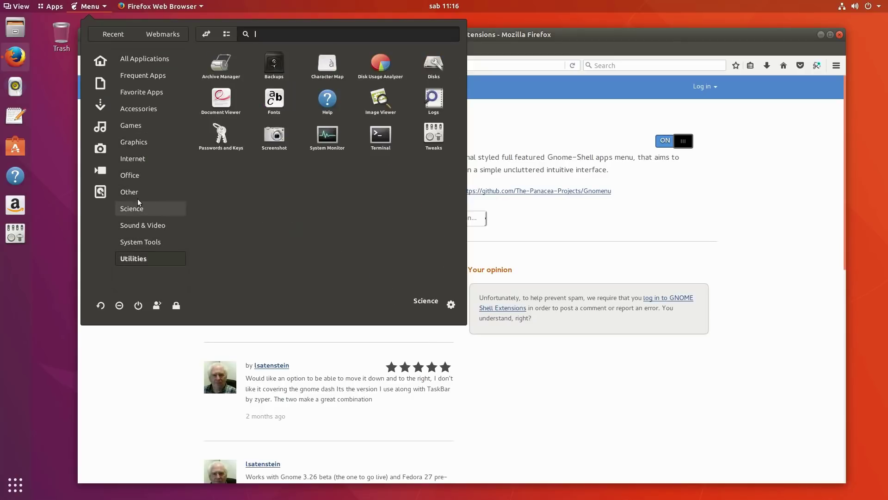
pyautogui.moveTo(141, 55)
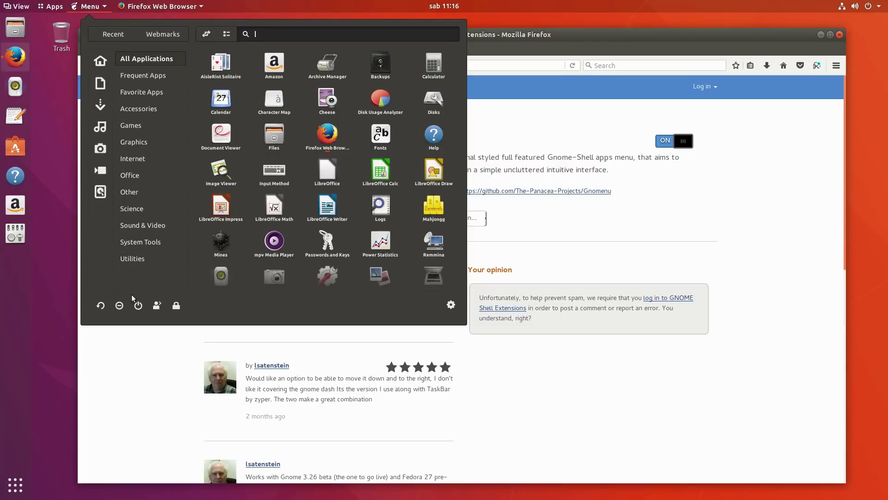
pyautogui.scroll(-3, 372, 139)
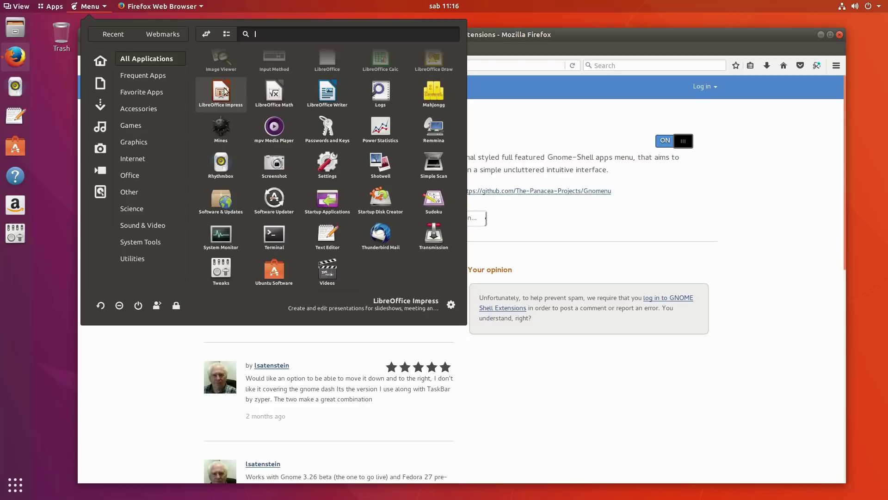
pyautogui.scroll(3, 346, 221)
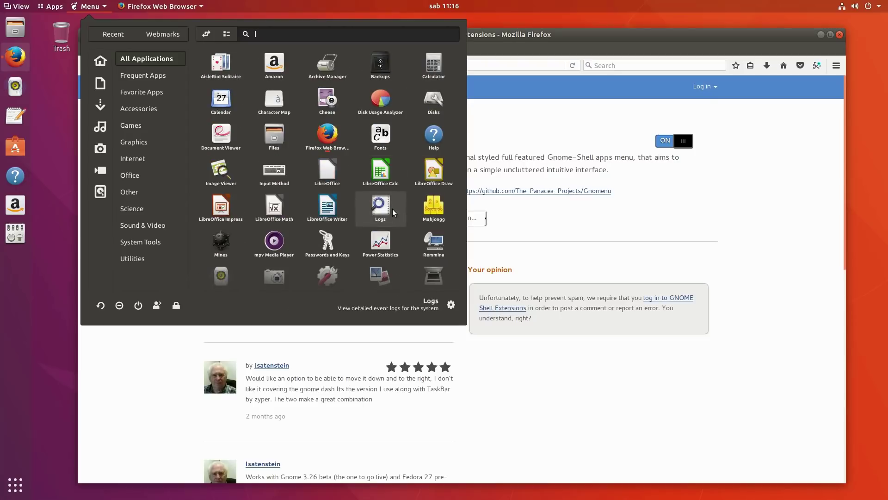
pyautogui.click(452, 305)
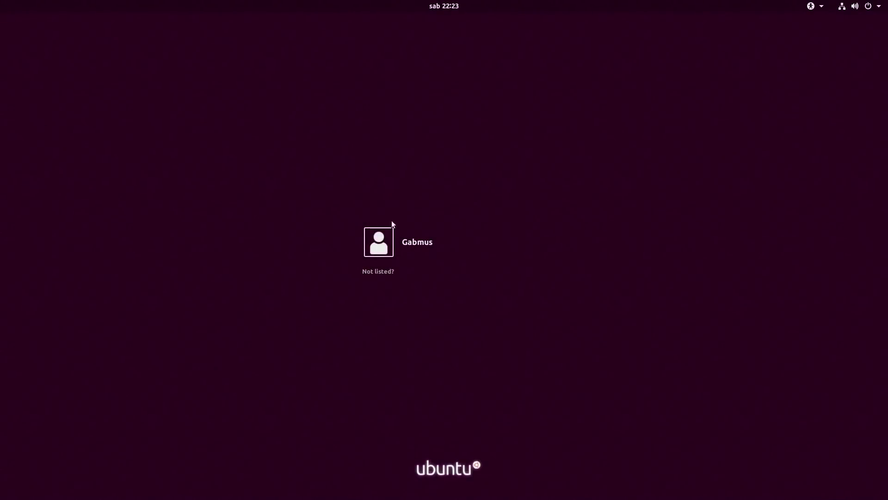
# Select the user account and keep the default Ubuntu Wayland session at the login screen
pyautogui.click(460, 242)
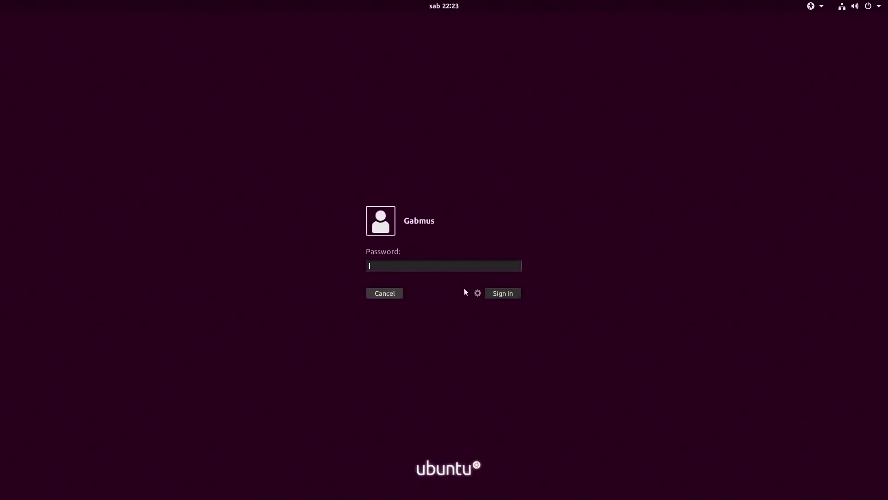
pyautogui.click(478, 294)
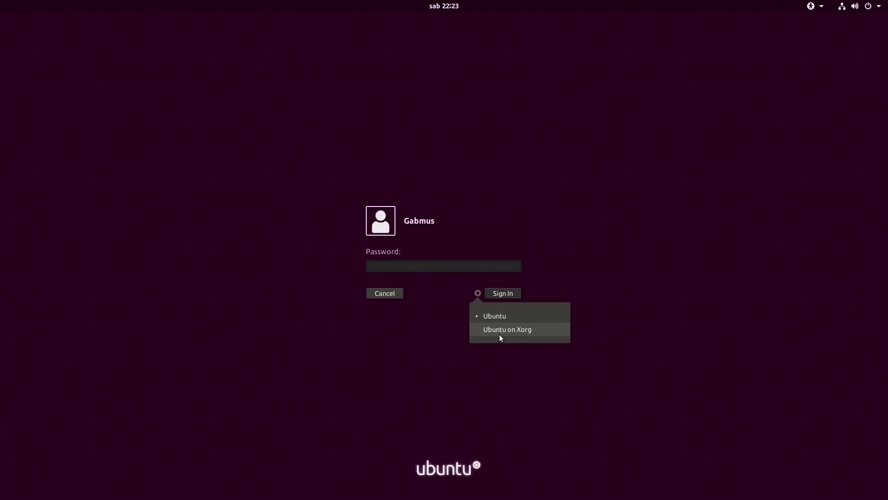
pyautogui.click(503, 318)
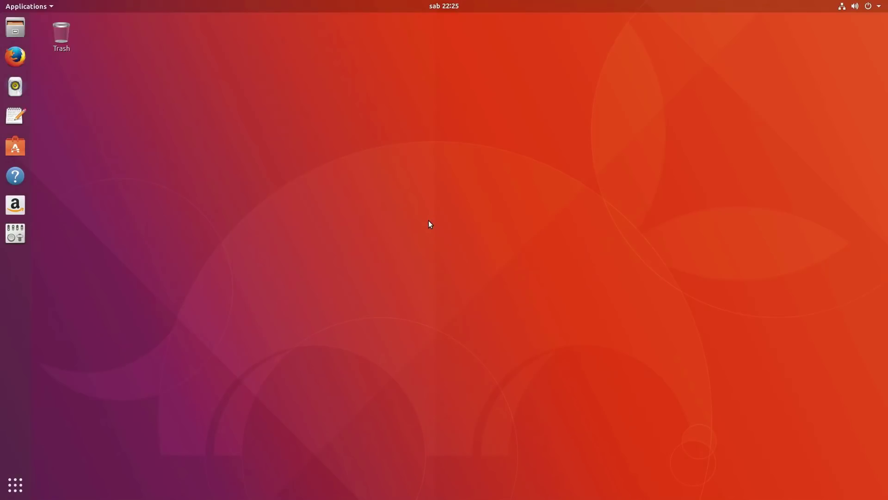
# Run echo $XDG_SESSION_TYPE in a new terminal and select the 'wayland' output
pyautogui.hotkey('ctrl', 'alt', 't')
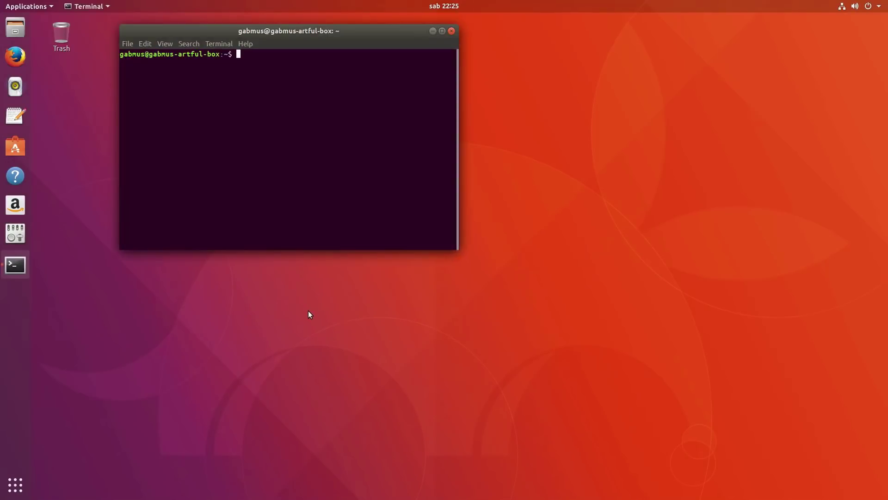
pyautogui.write('echo $XDG_SESSION_TYPE')
pyautogui.press('Return')
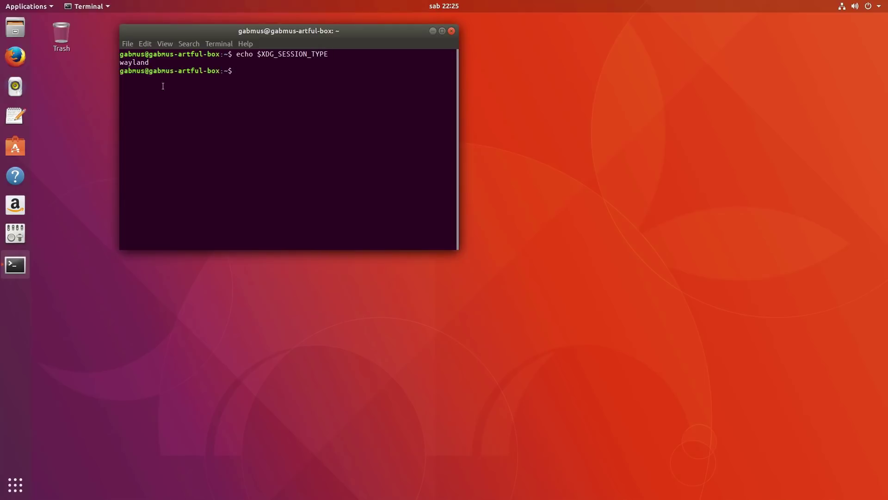
pyautogui.doubleClick(139, 62)
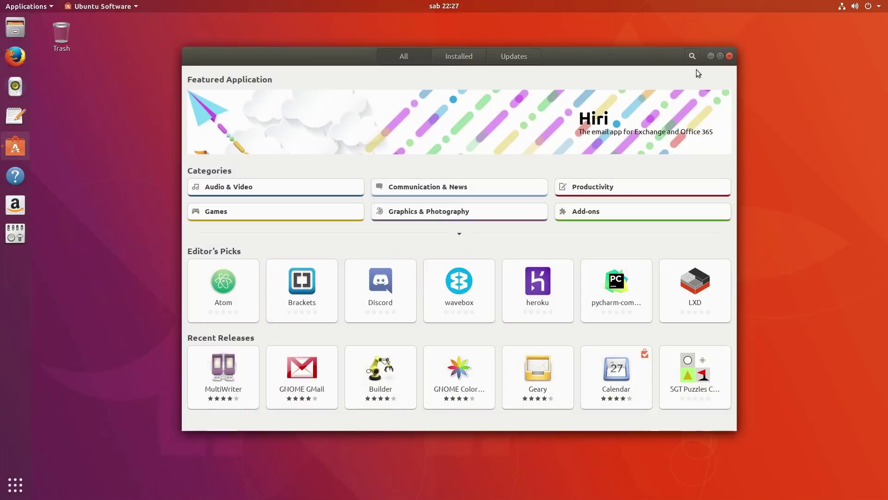
# Close Ubuntu Software and open GNOME Settings from the system menu
pyautogui.click(729, 56)
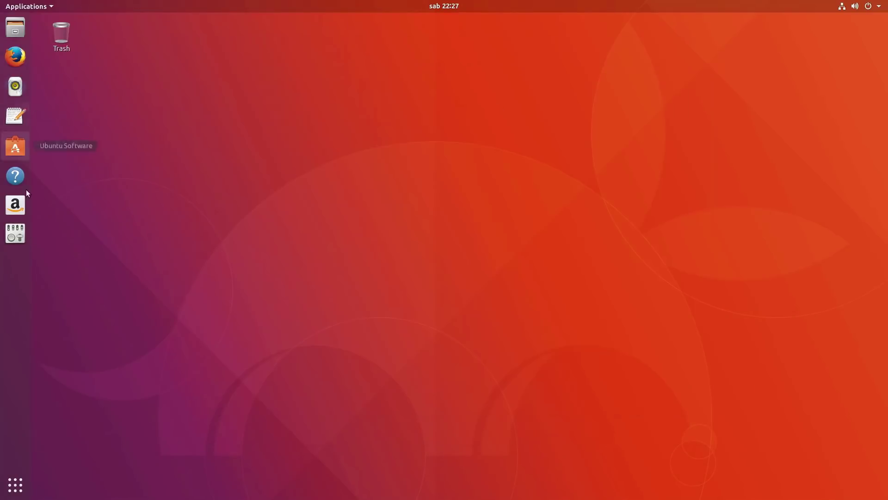
pyautogui.click(879, 5)
pyautogui.click(771, 120)
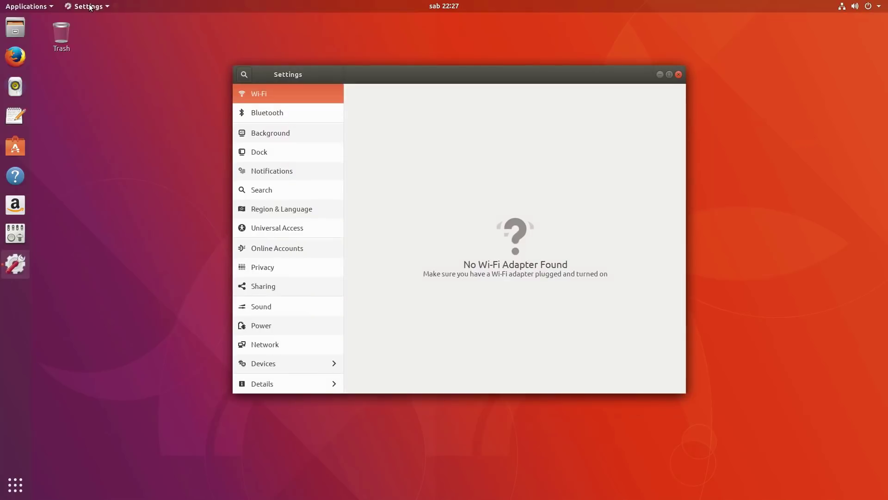
# Open and close Settings Help, view the Details About page for Ubuntu 17.10, then close Settings
pyautogui.click(91, 7)
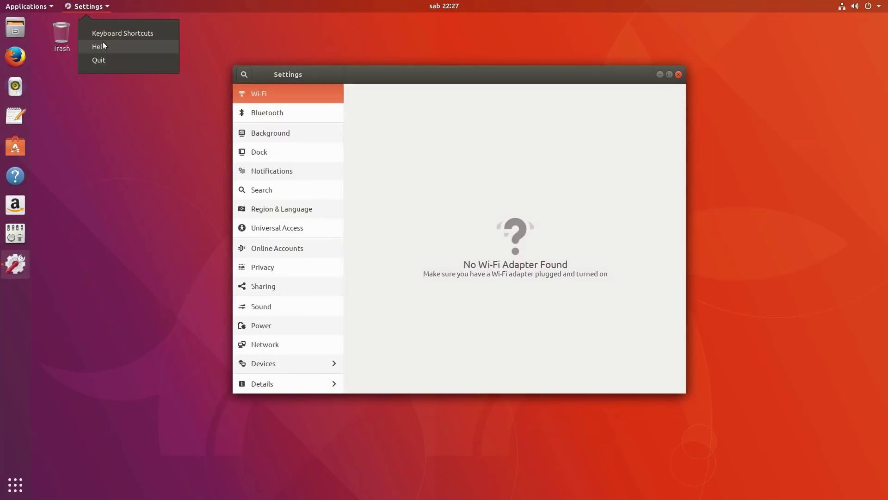
pyautogui.click(140, 46)
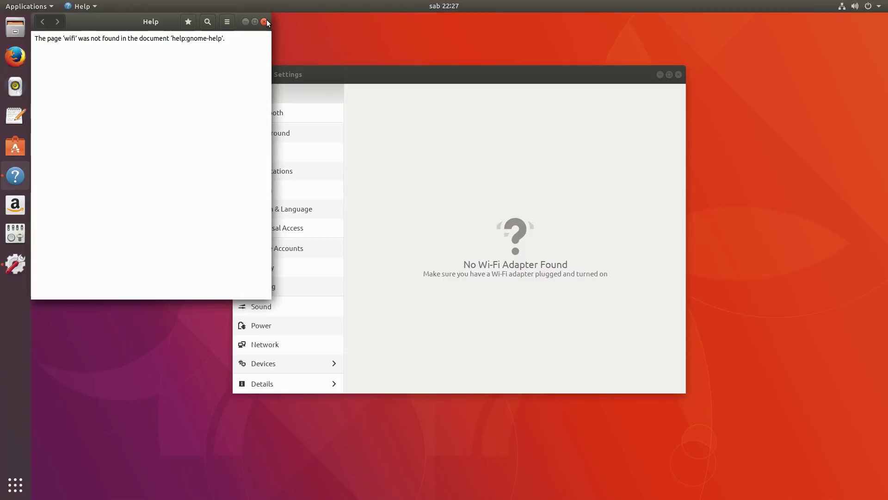
pyautogui.click(266, 21)
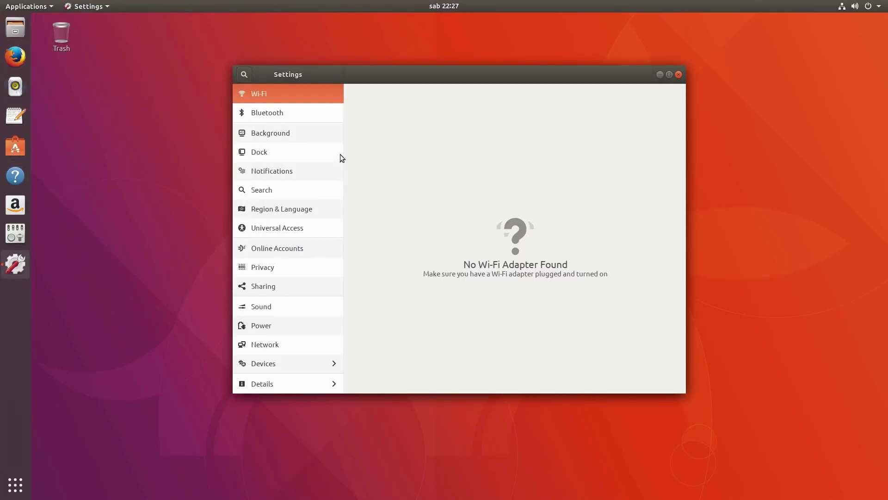
pyautogui.click(291, 376)
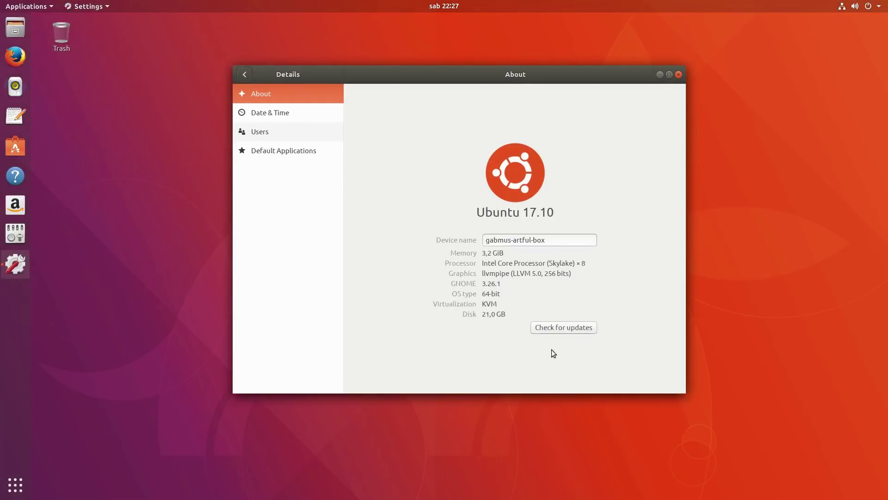
pyautogui.click(678, 74)
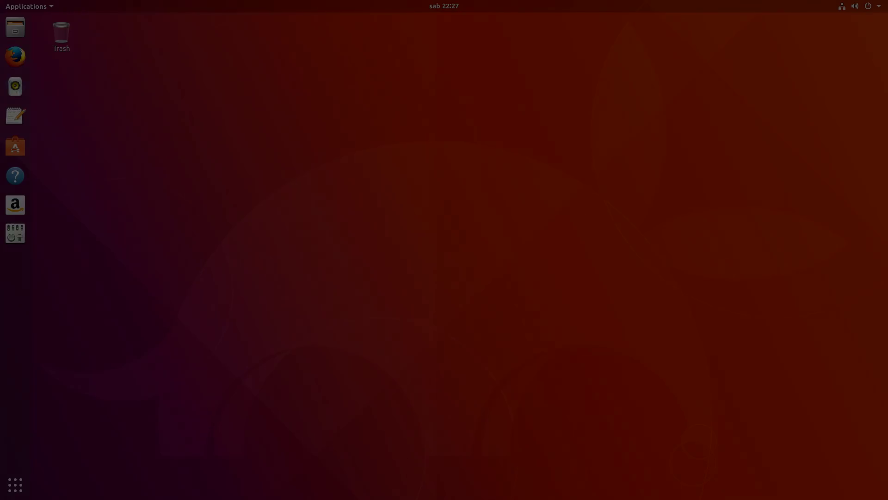